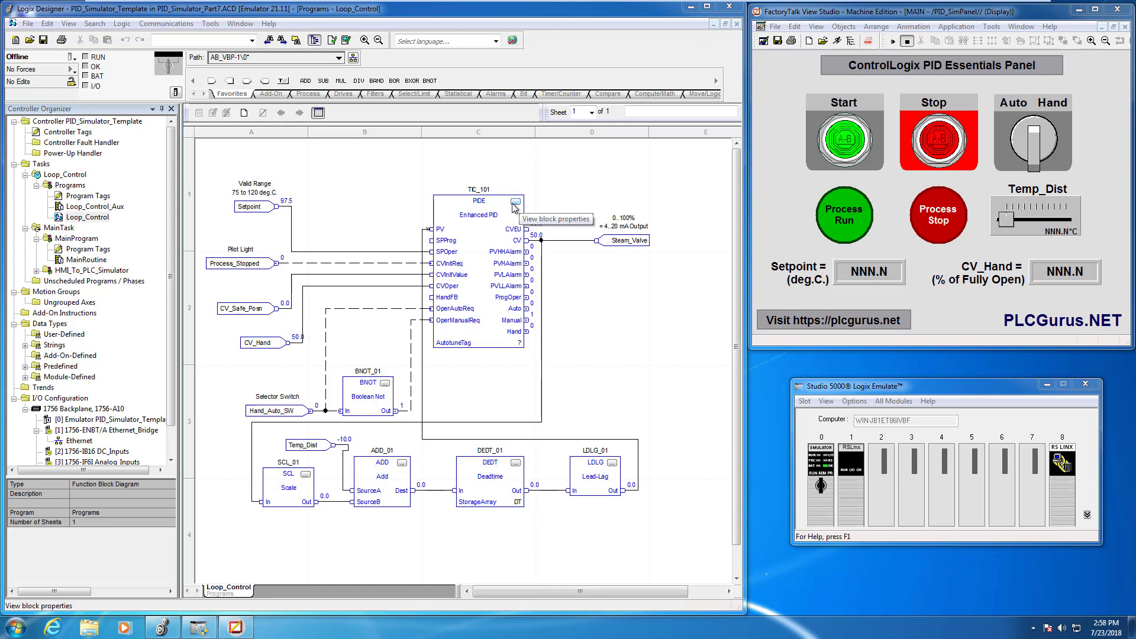
# - Open TIC_101's Parameters list, showing SPOper 97.5, PVEUMax 100.0 and SPHLimit 100.0
pyautogui.click(515, 202)
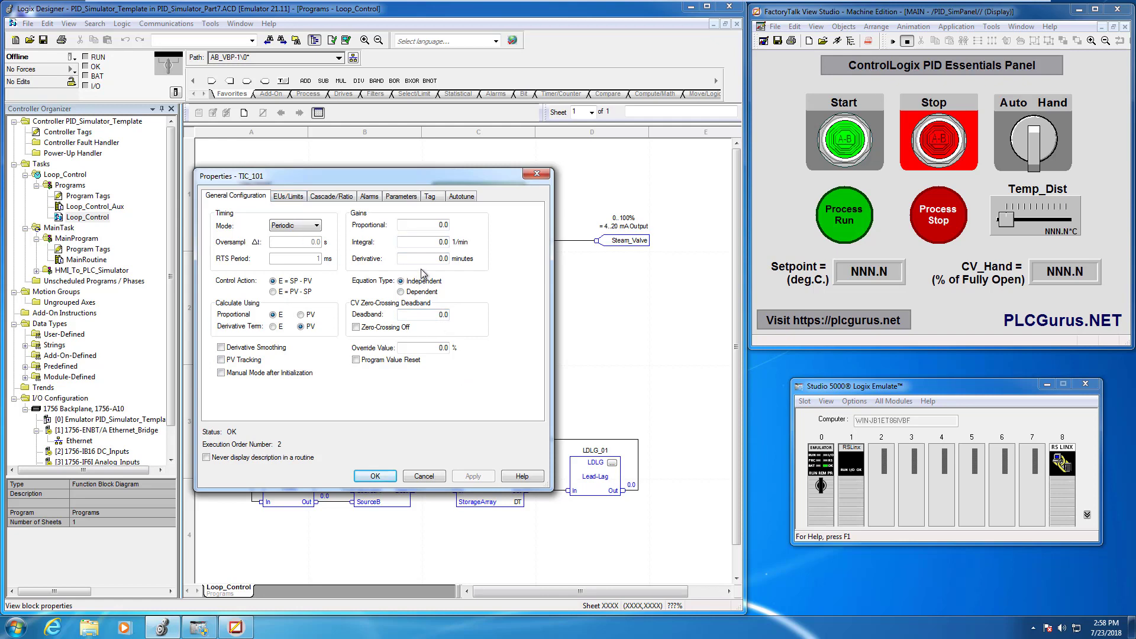
pyautogui.click(413, 201)
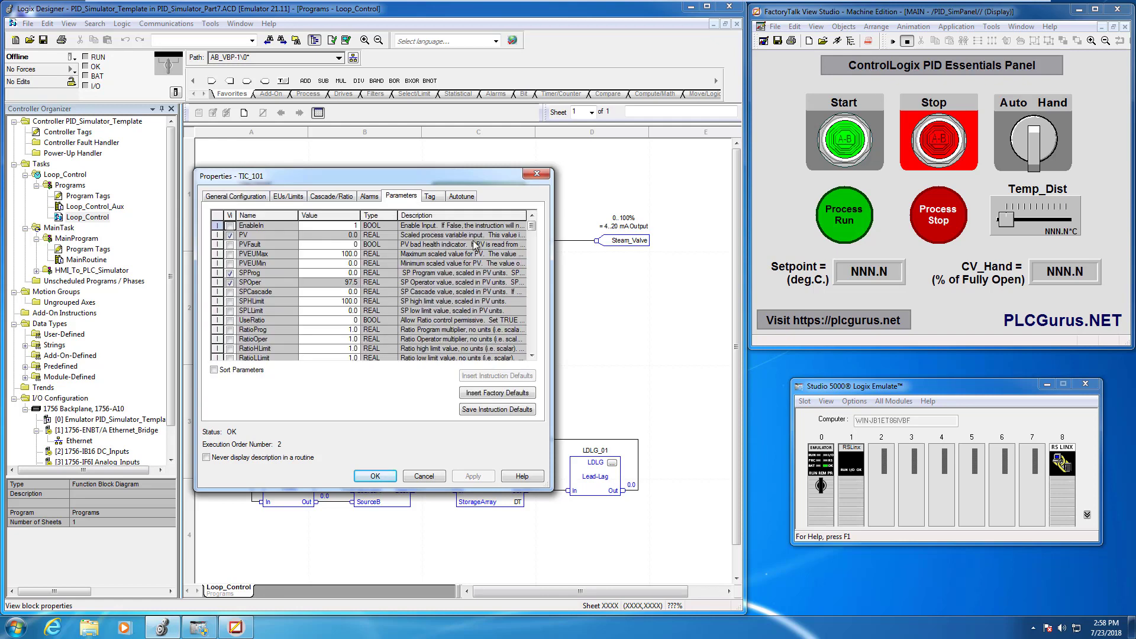
pyautogui.moveTo(535, 235)
pyautogui.mouseDown()
pyautogui.moveTo(537, 352)
pyautogui.moveTo(547, 231)
pyautogui.mouseUp()
pyautogui.moveTo(472, 177); pyautogui.dragTo(544, 162)
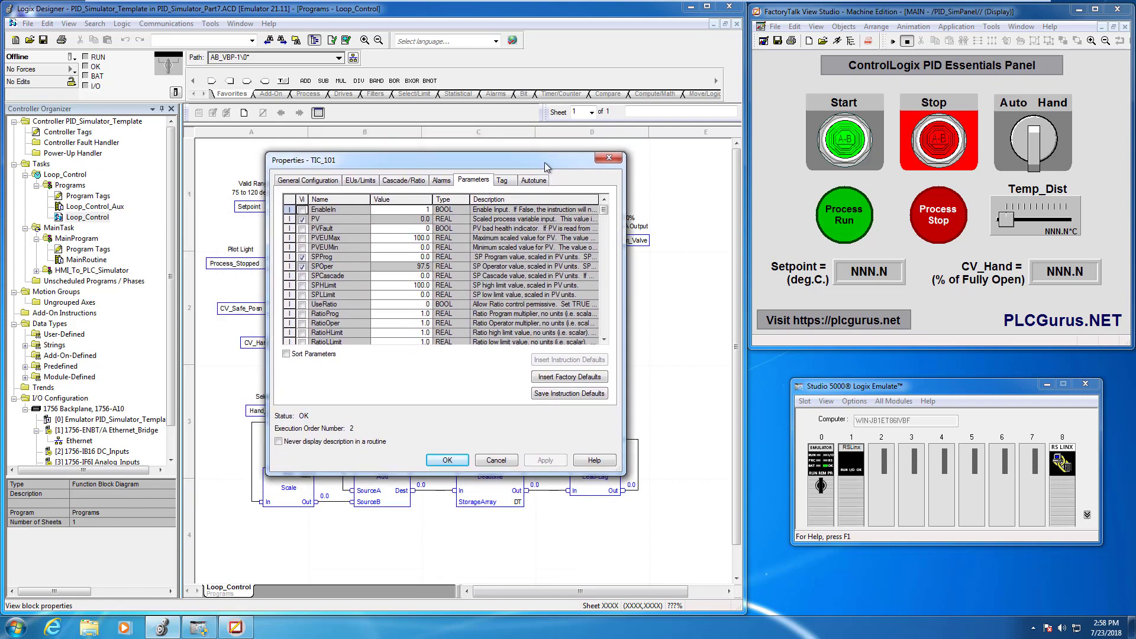
# - Return TIC_101's dialog to General Configuration, showing Independent equation and E = SP - PV
pyautogui.click(332, 186)
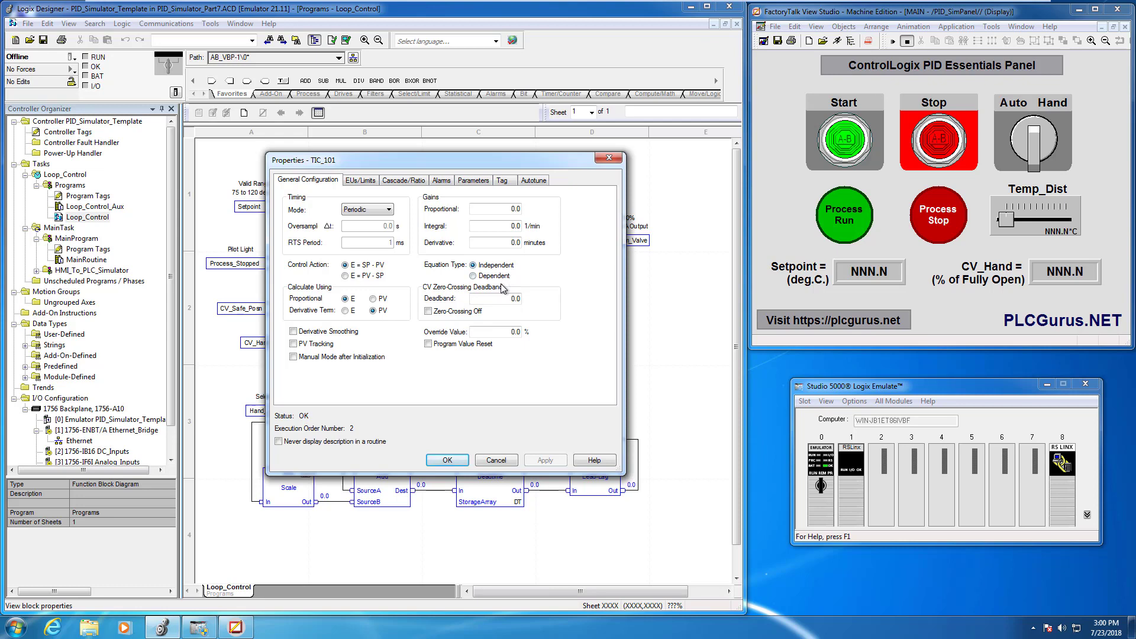
# - Change TIC_101's PID equation type from Independent to Dependent and apply it
pyautogui.click(473, 276)
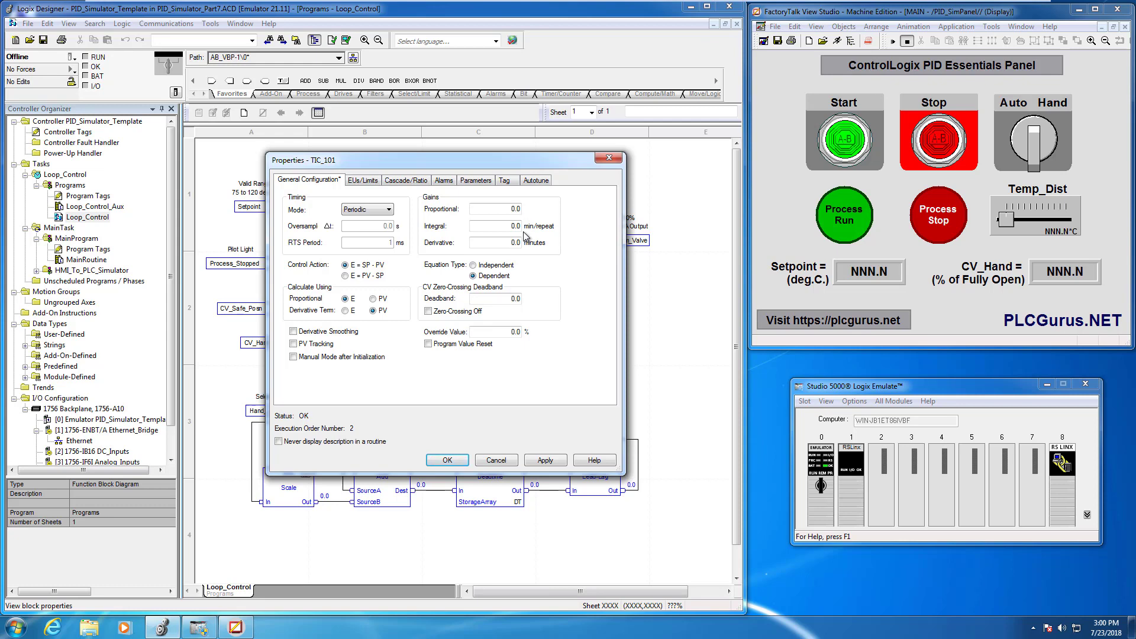
pyautogui.click(556, 465)
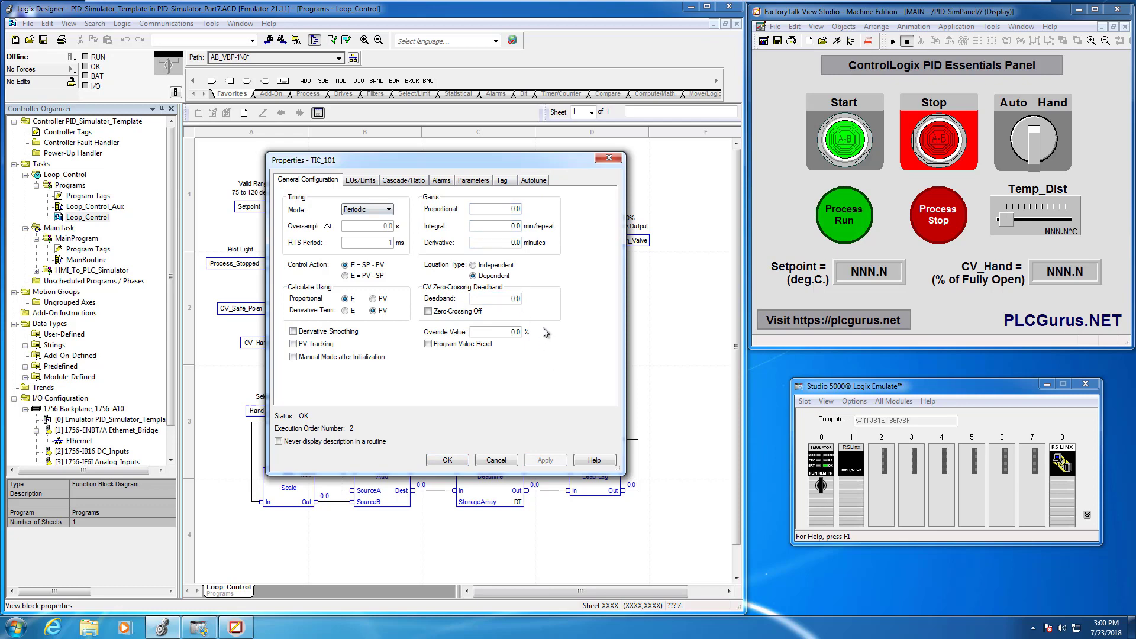
# - Show TIC_101's EUs/Limits page, with PV span and SP/CV limits all 0.0–100.0
pyautogui.click(366, 181)
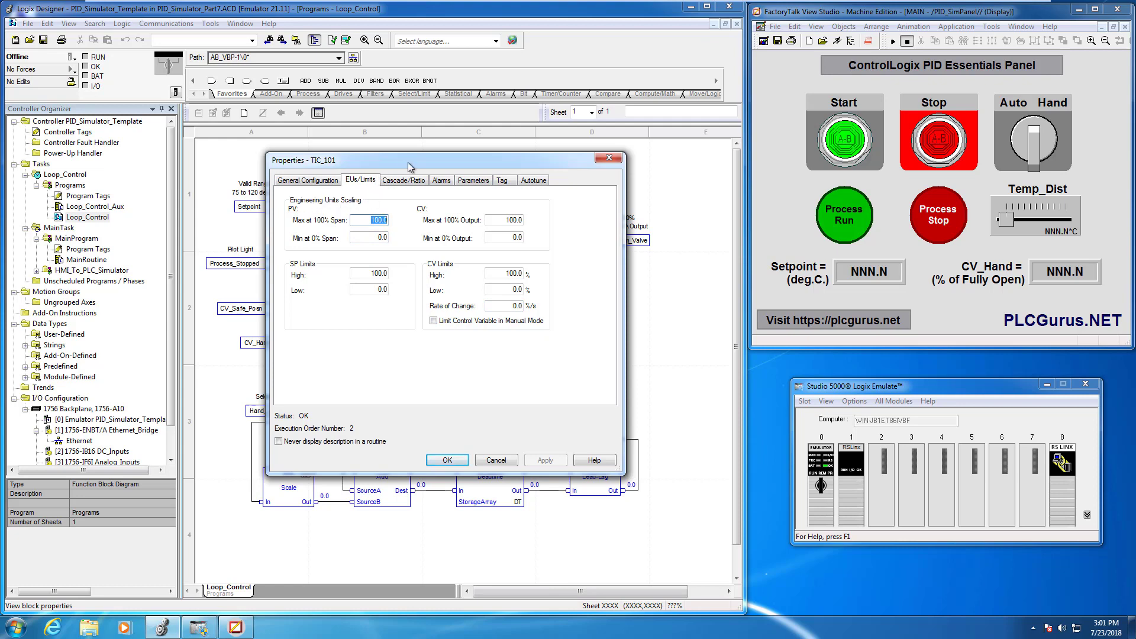
pyautogui.moveTo(408, 168); pyautogui.dragTo(246, 172)
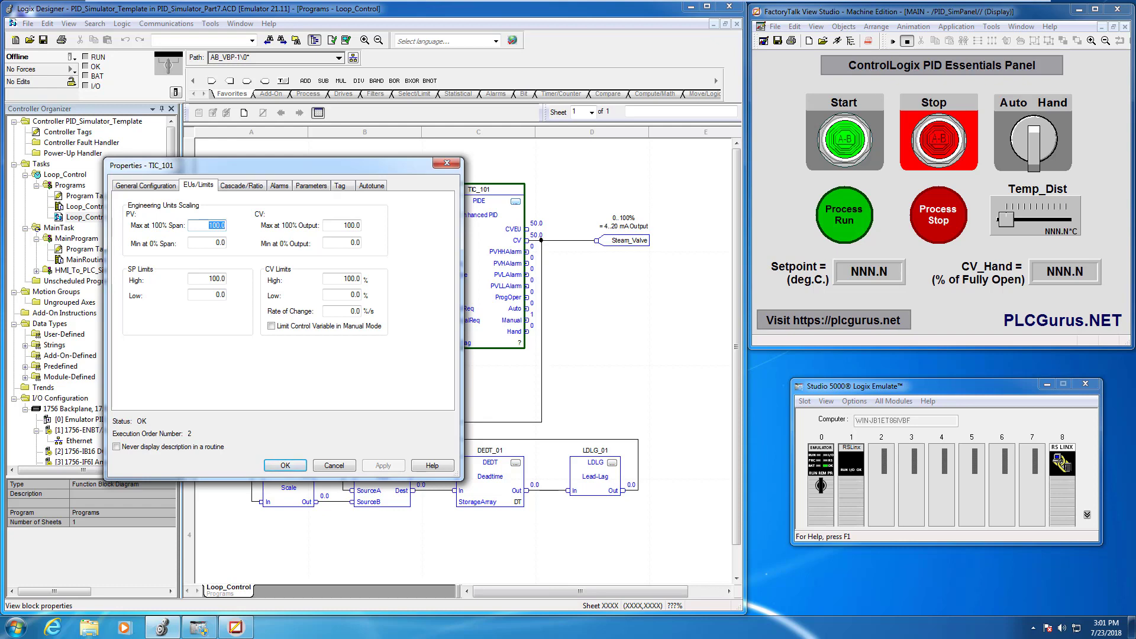
pyautogui.moveTo(385, 165); pyautogui.dragTo(999, 142)
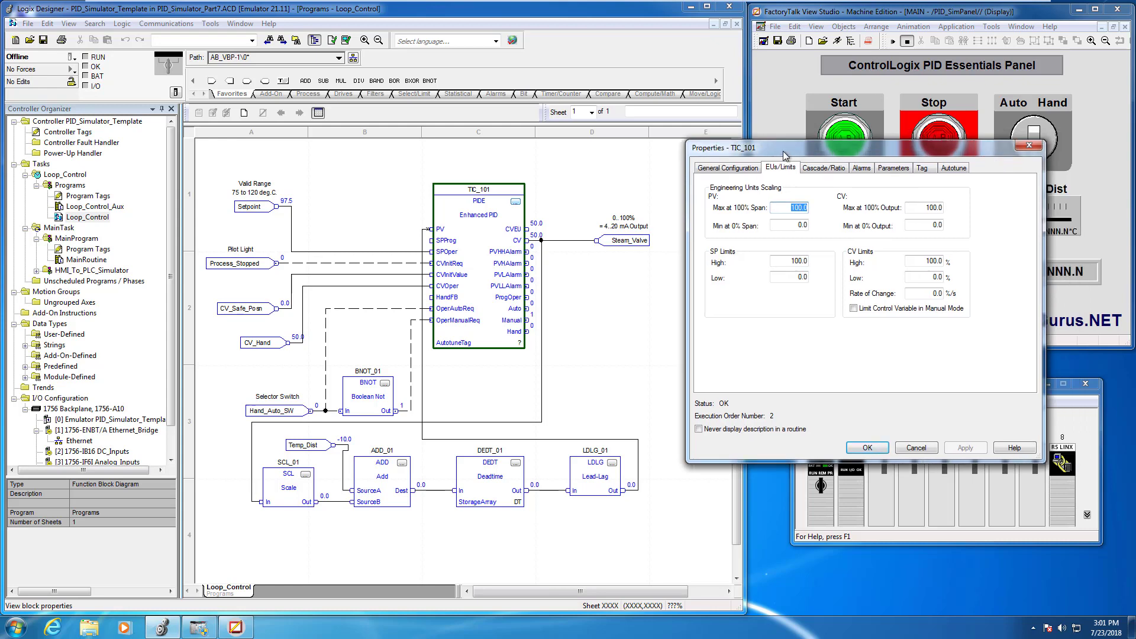
pyautogui.moveTo(813, 146); pyautogui.dragTo(378, 150)
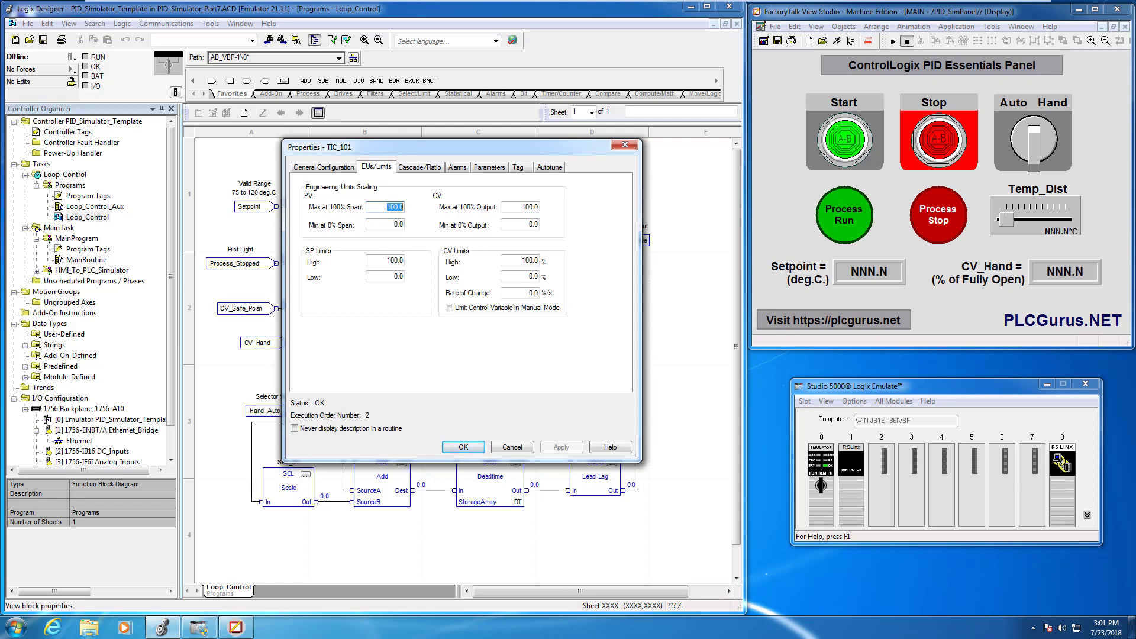
# - Change TIC_101's PV Max at 100% Span to 150, keeping Min at 0.0
pyautogui.click(402, 206)
pyautogui.doubleClick(399, 206)
pyautogui.write('150')
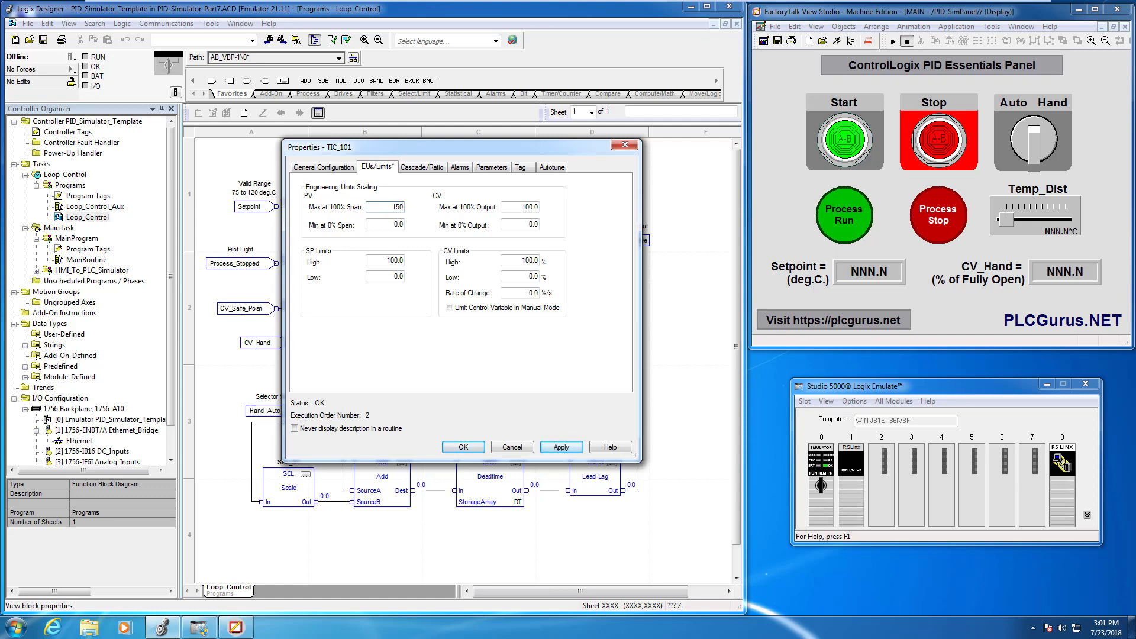
pyautogui.click(395, 224)
pyautogui.moveTo(438, 148); pyautogui.dragTo(473, 151)
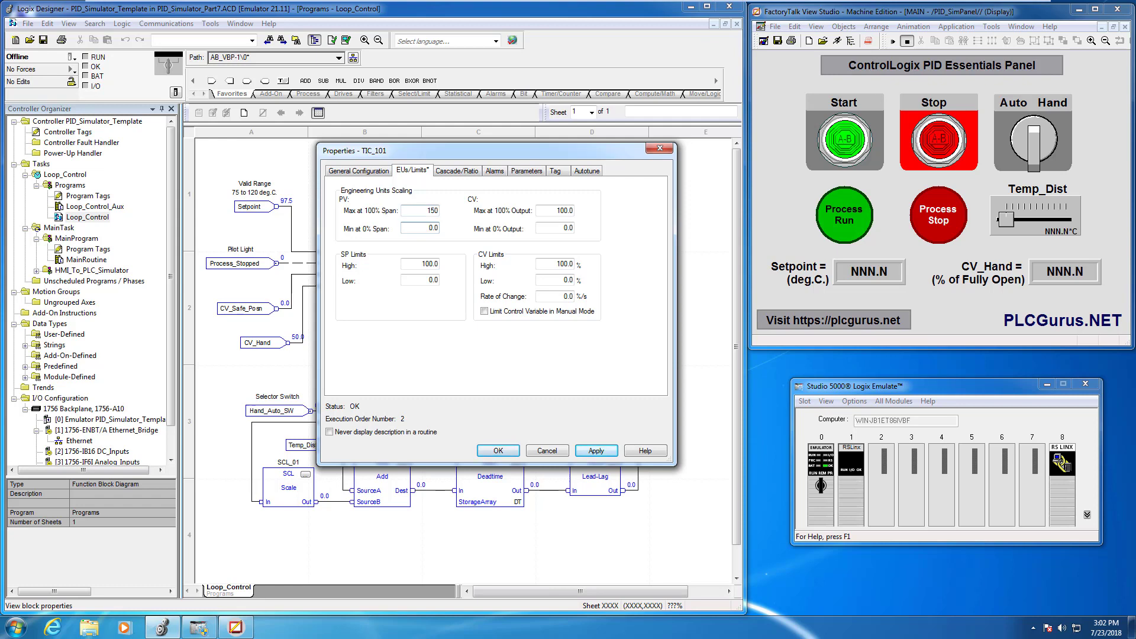
pyautogui.moveTo(413, 150); pyautogui.dragTo(563, 140)
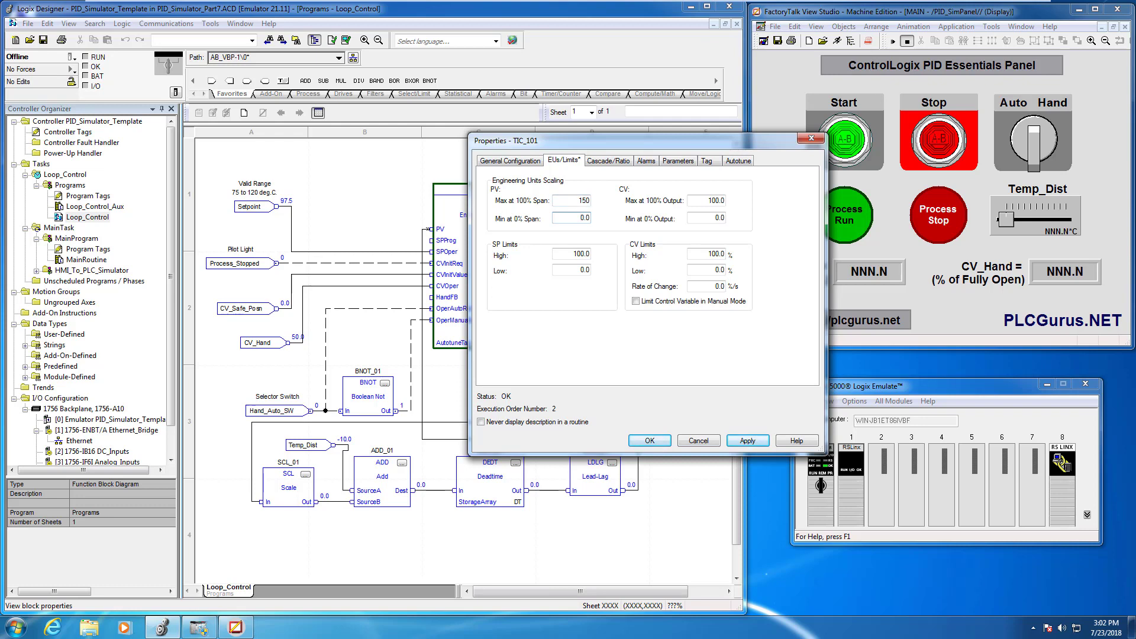
# - Enter 75 for Min at 0% Output and 120 for Max at 100% Output
pyautogui.press('Tab')
pyautogui.click(716, 218)
pyautogui.doubleClick(721, 218)
pyautogui.write('75')
pyautogui.doubleClick(721, 201)
pyautogui.write('120')
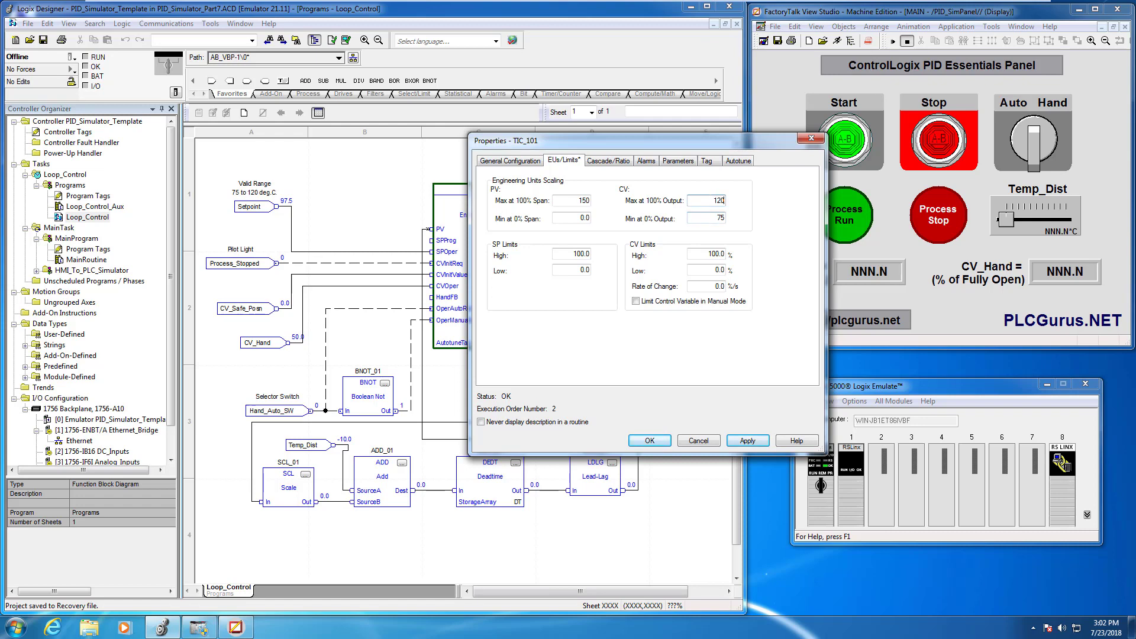
pyautogui.moveTo(633, 138)
pyautogui.mouseDown()
pyautogui.moveTo(613, 146)
pyautogui.moveTo(648, 141)
pyautogui.mouseUp()
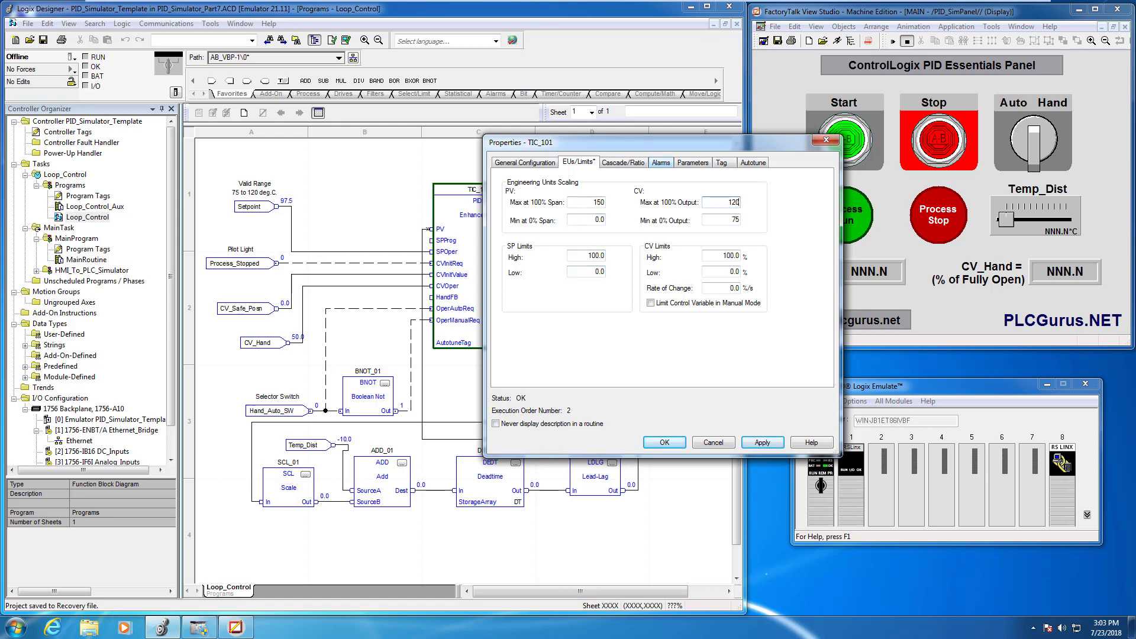
# - Enter TIC_101's SP Limits Low 70 and High 120 on the EUs/Limits page
pyautogui.click(599, 271)
pyautogui.write('70')
pyautogui.click(595, 256)
pyautogui.write('120')
pyautogui.moveTo(632, 148); pyautogui.dragTo(262, 144)
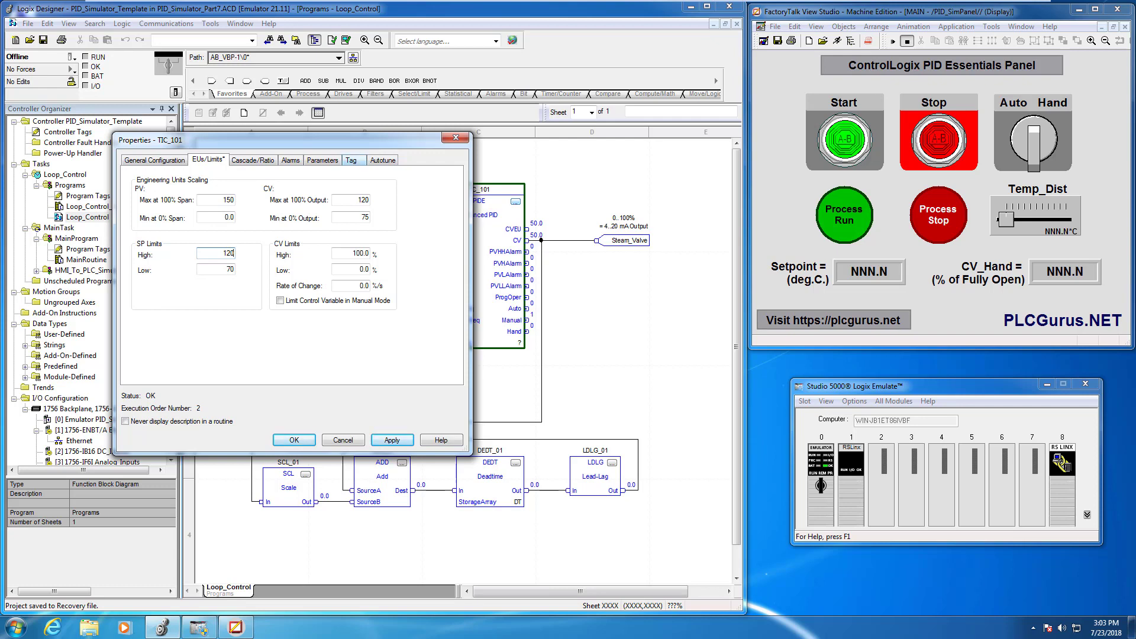
# - Browse TIC_101's Cascade/Ratio, Alarm and Autotune tabs through to General Configuration
pyautogui.hotkey('ctrl', 'Tab')
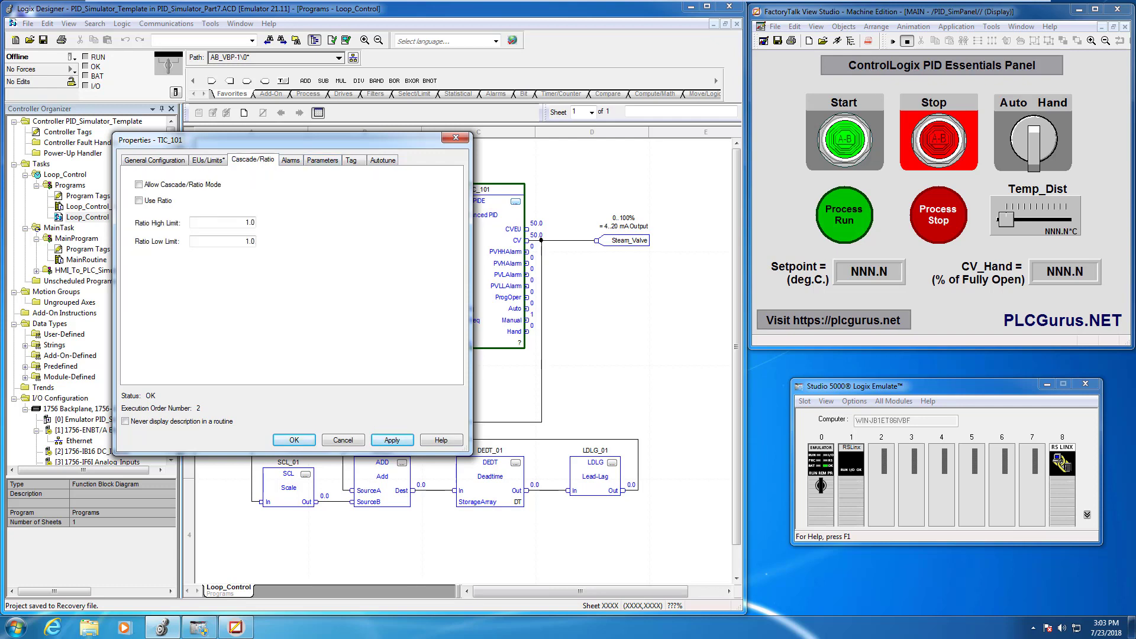
pyautogui.hotkey('ctrl', 'Tab')
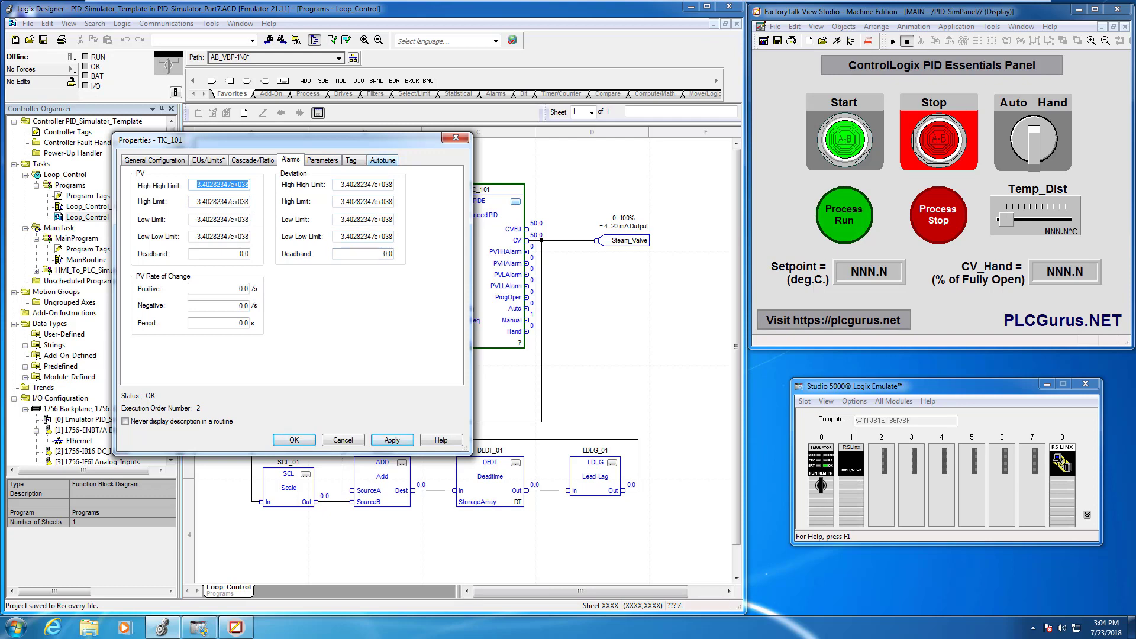
pyautogui.hotkey('ctrl', 'Tab')
pyautogui.hotkey('ctrl', 'Tab')
pyautogui.hotkey('ctrl', 'Tab')
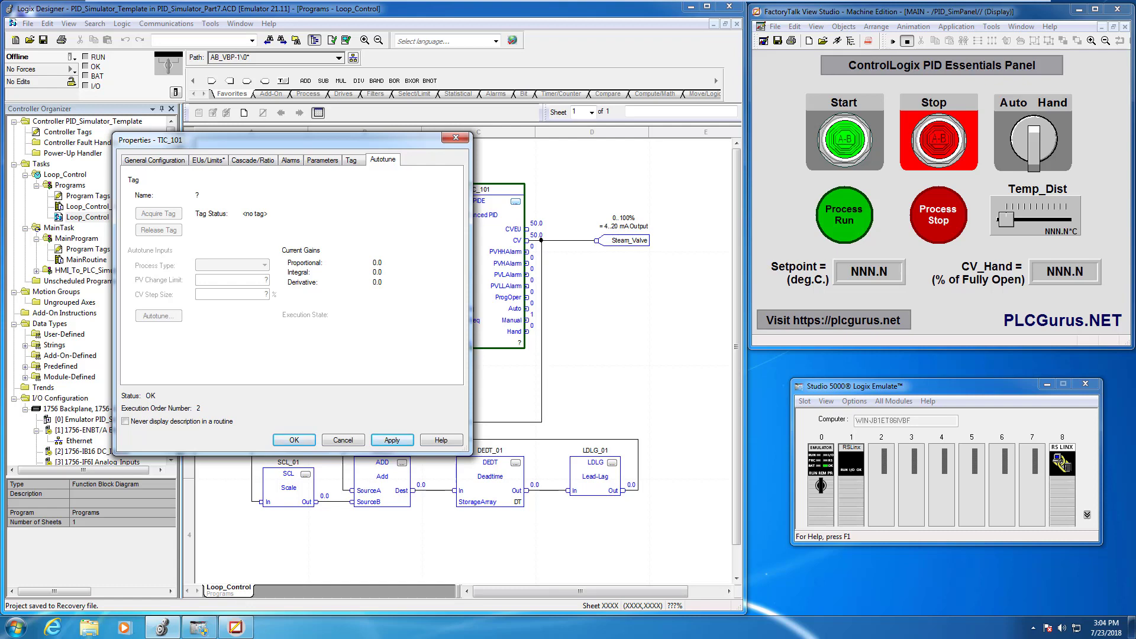
pyautogui.hotkey('ctrl', 'Tab')
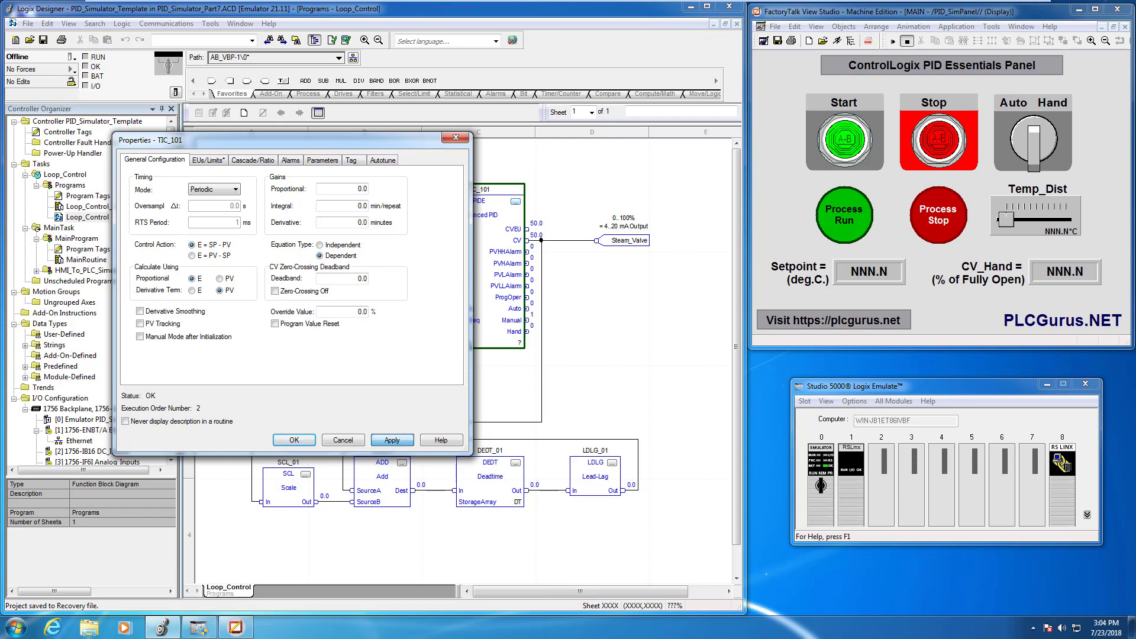
# - Apply the pending EU and limit changes, check EUs/Limits, then return to General Configuration
pyautogui.click(392, 439)
pyautogui.hotkey('ctrl', 'Tab')
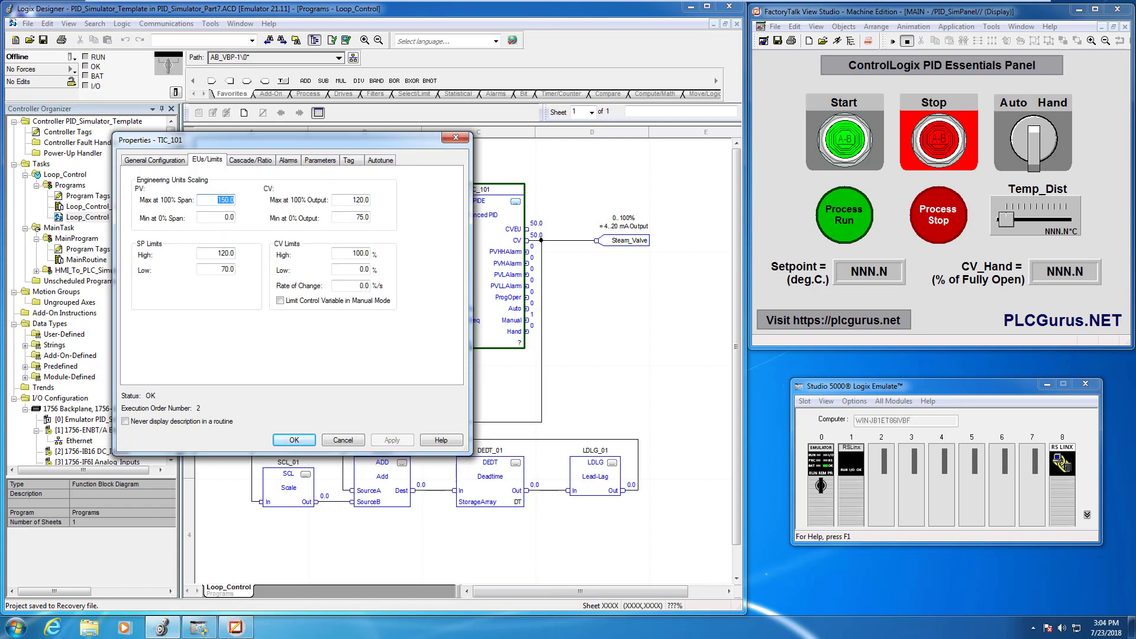
pyautogui.hotkey('ctrl', 'shift', 'Tab')
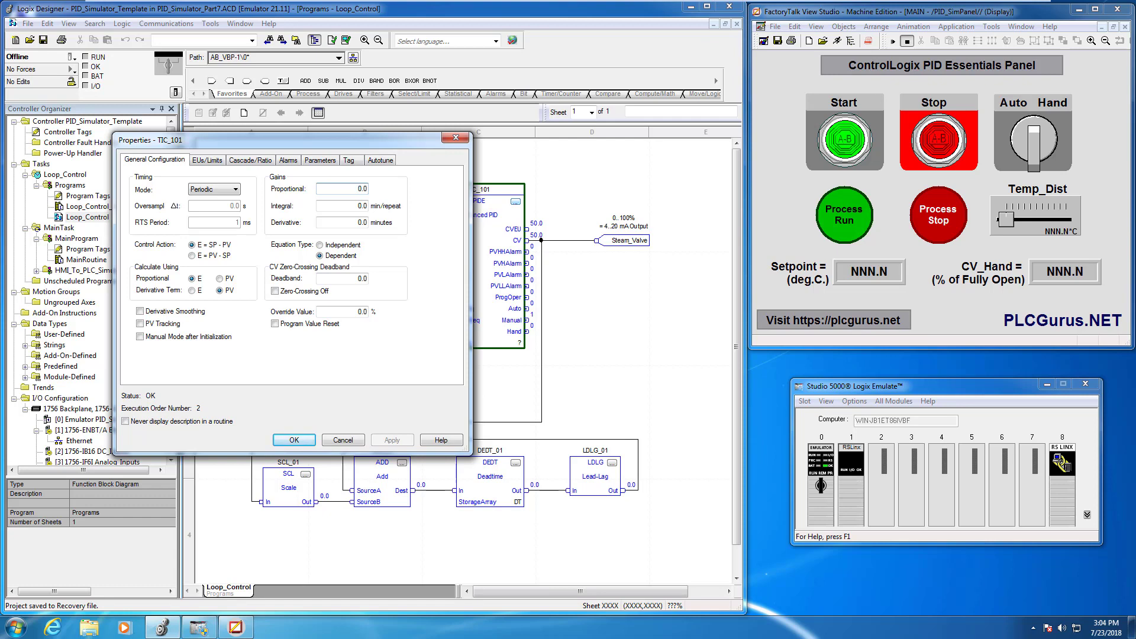
# - Give TIC_101 Proportional gain 30 and Integral 0.0001, apply, and close its properties
pyautogui.write('3')
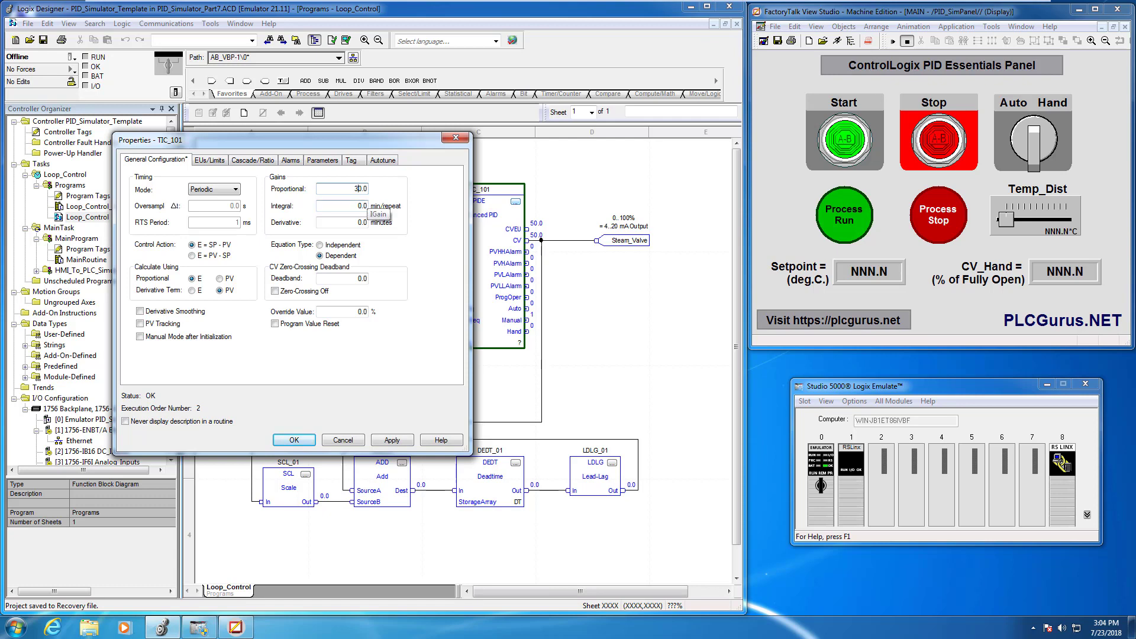
pyautogui.click(365, 206)
pyautogui.write('001')
pyautogui.hotkey('alt', 'a')
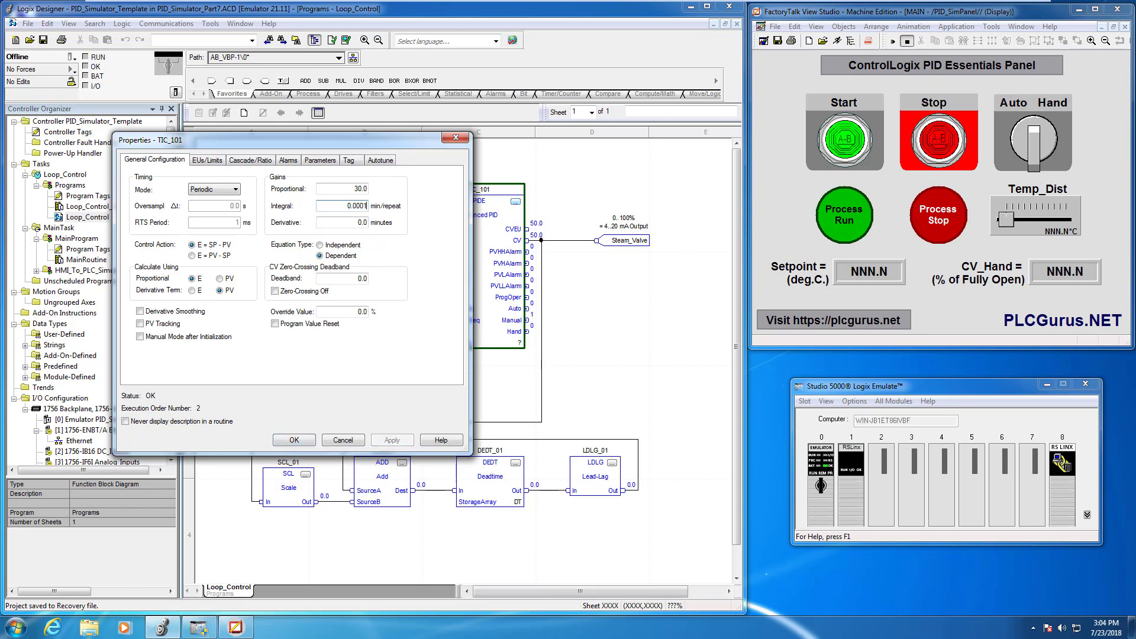
pyautogui.press('Return')
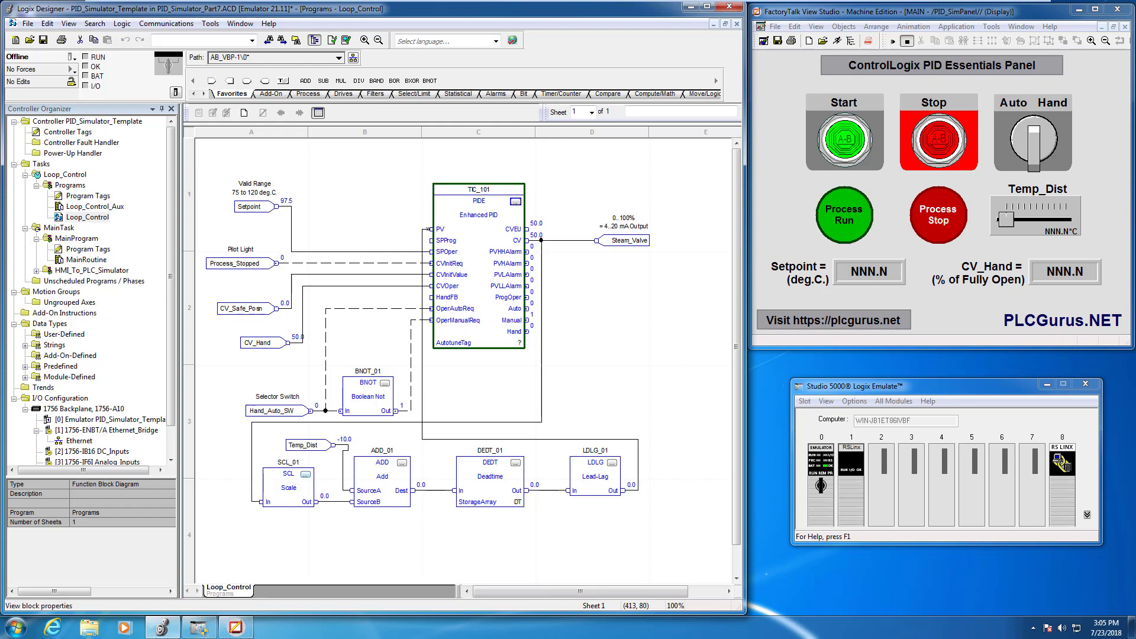
# - Open SCL_01's properties and set its raw input range to InRawMax 100, InRawMin 0
pyautogui.click(305, 473)
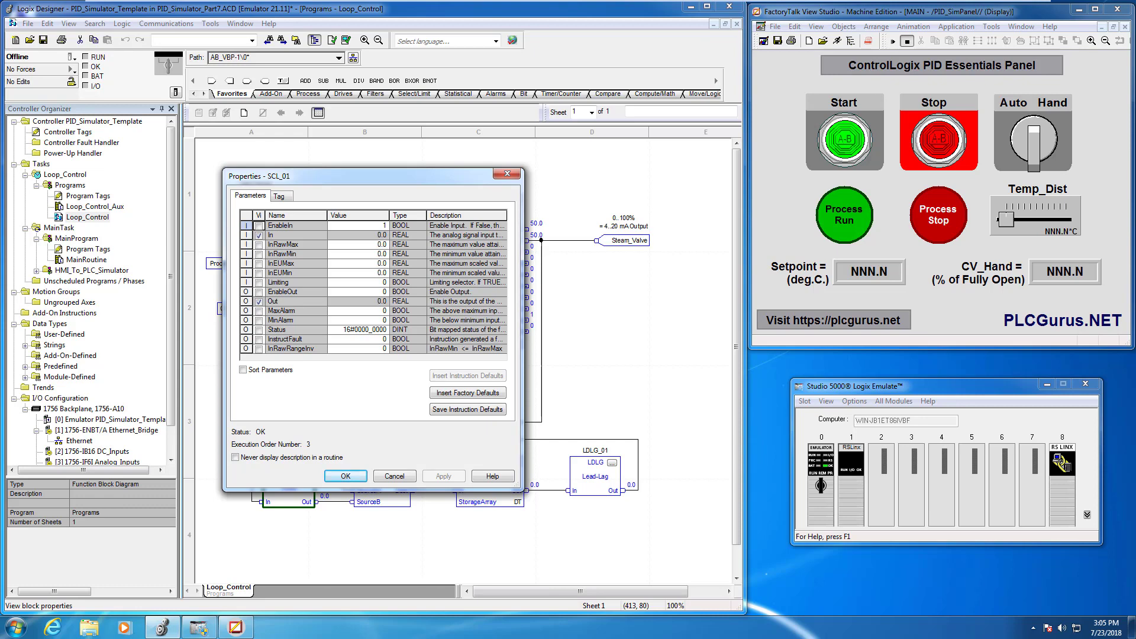
pyautogui.moveTo(355, 175); pyautogui.dragTo(270, 165)
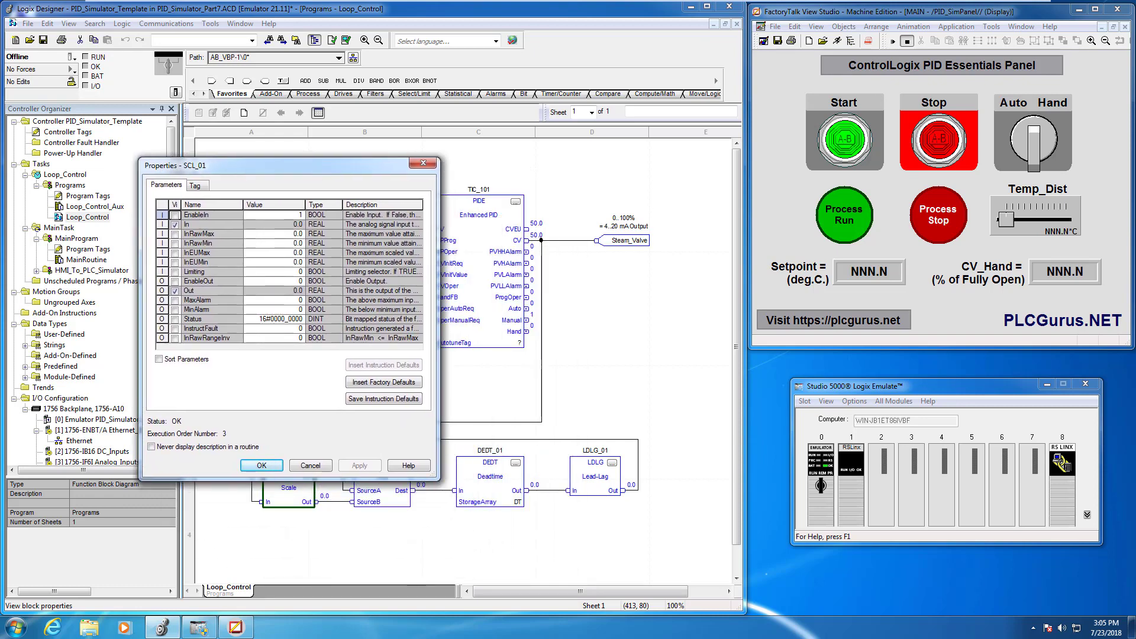
pyautogui.click(246, 234)
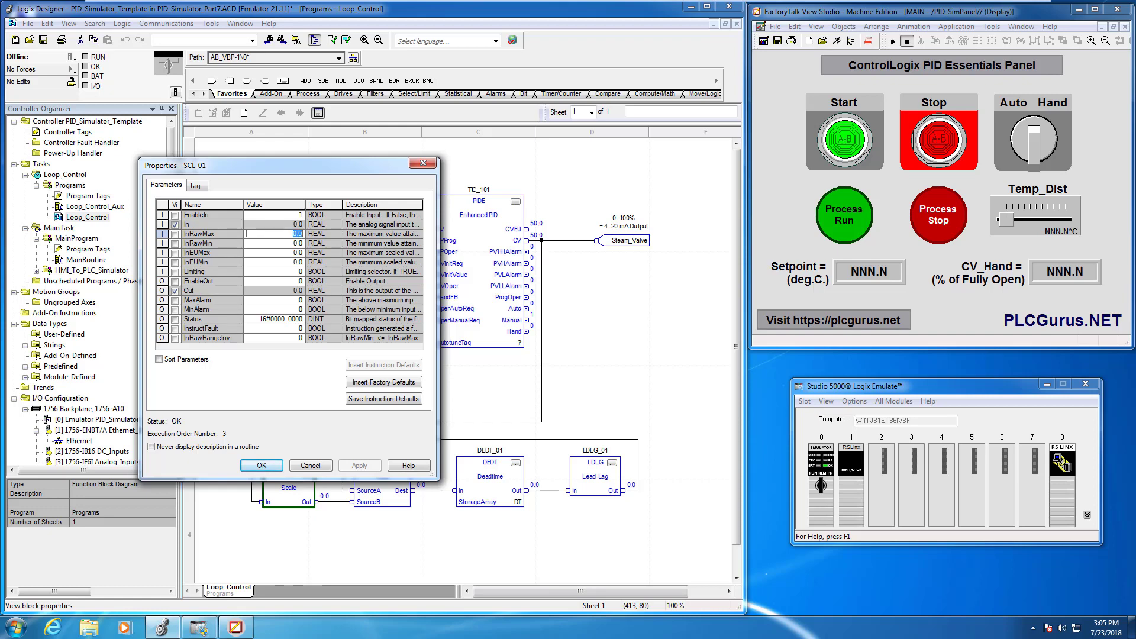
pyautogui.write('100')
pyautogui.click(247, 243)
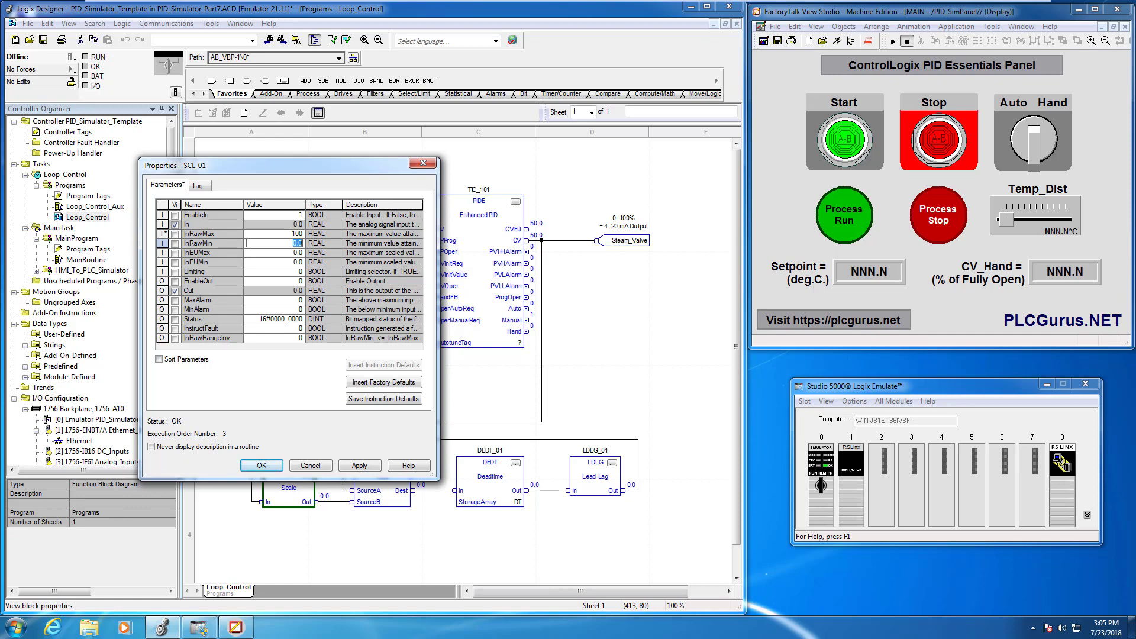
# - Set SCL_01's InEUMax to 120 and InEUMin to 75, then apply
pyautogui.click(246, 252)
pyautogui.write('120')
pyautogui.press('Return')
pyautogui.write('75')
pyautogui.moveTo(315, 166); pyautogui.dragTo(216, 99)
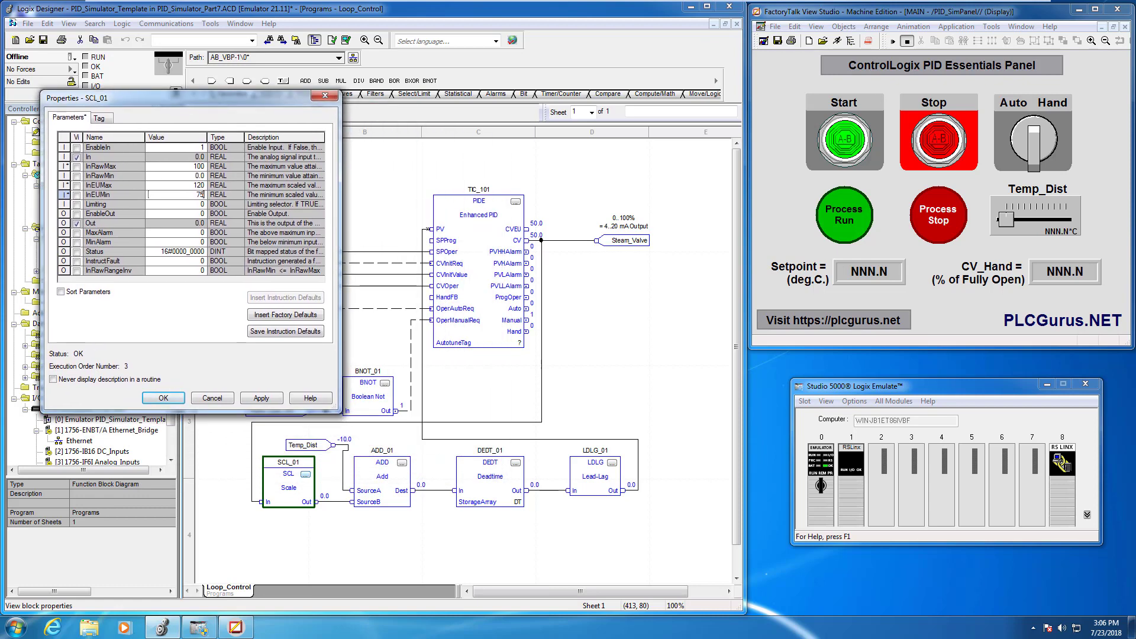
pyautogui.click(260, 397)
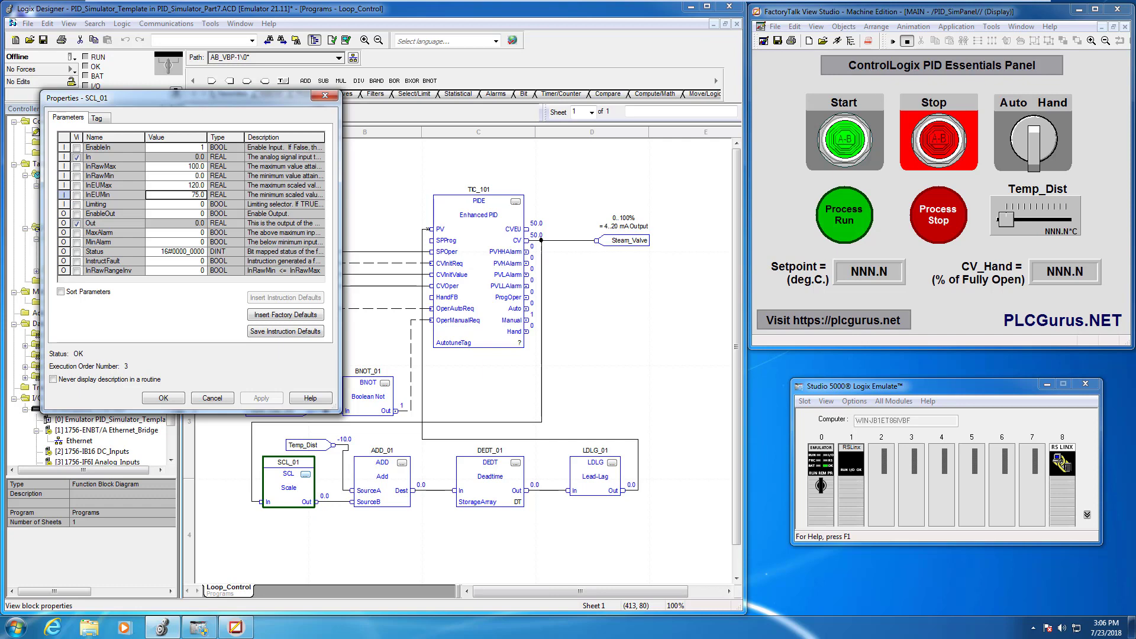
# - Close the SCL_01 properties window and clear the block selection on the Loop_Control diagram
pyautogui.press('Return')
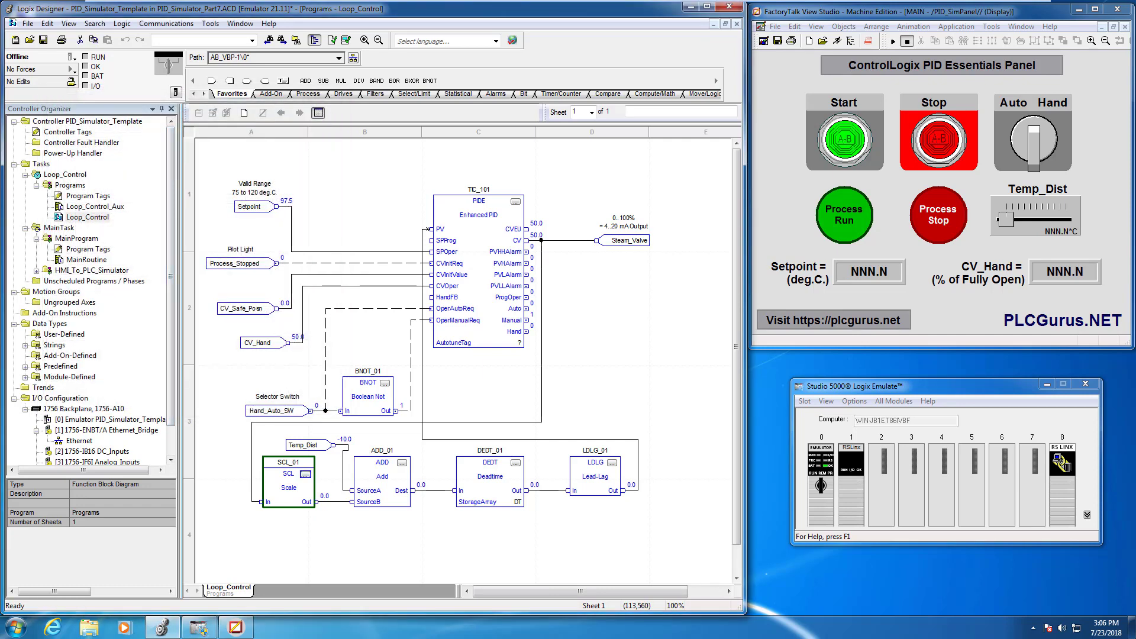
pyautogui.press('Escape')
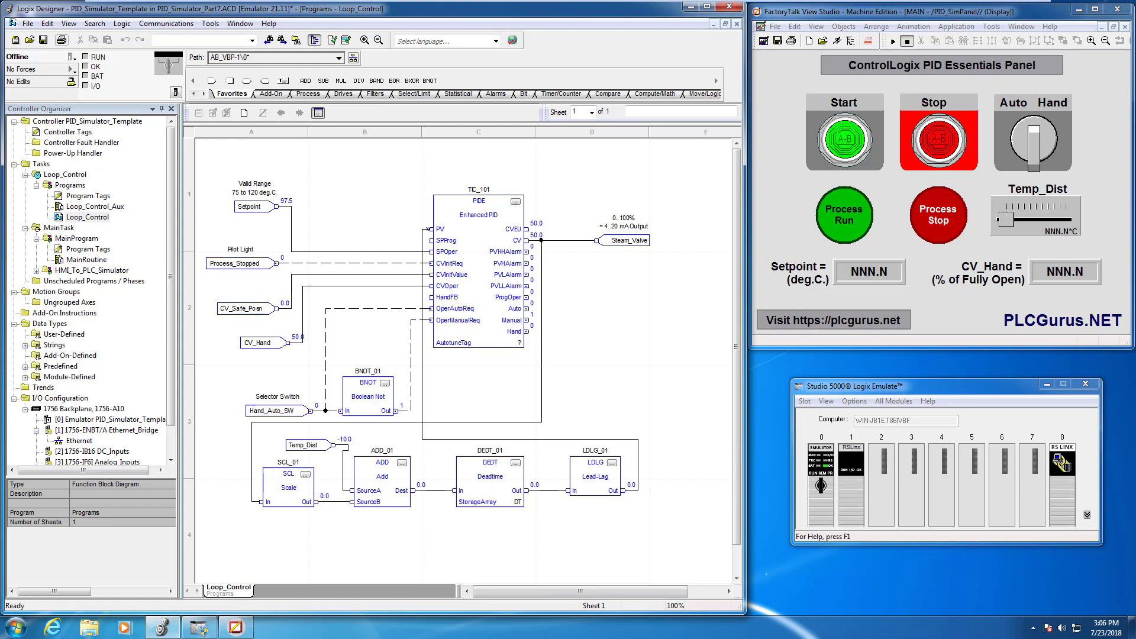
# - Use Save As to save the project as PID_Simulator_Part8, replacing the trailing 7 with 8
pyautogui.press('alt')
pyautogui.press('Down')
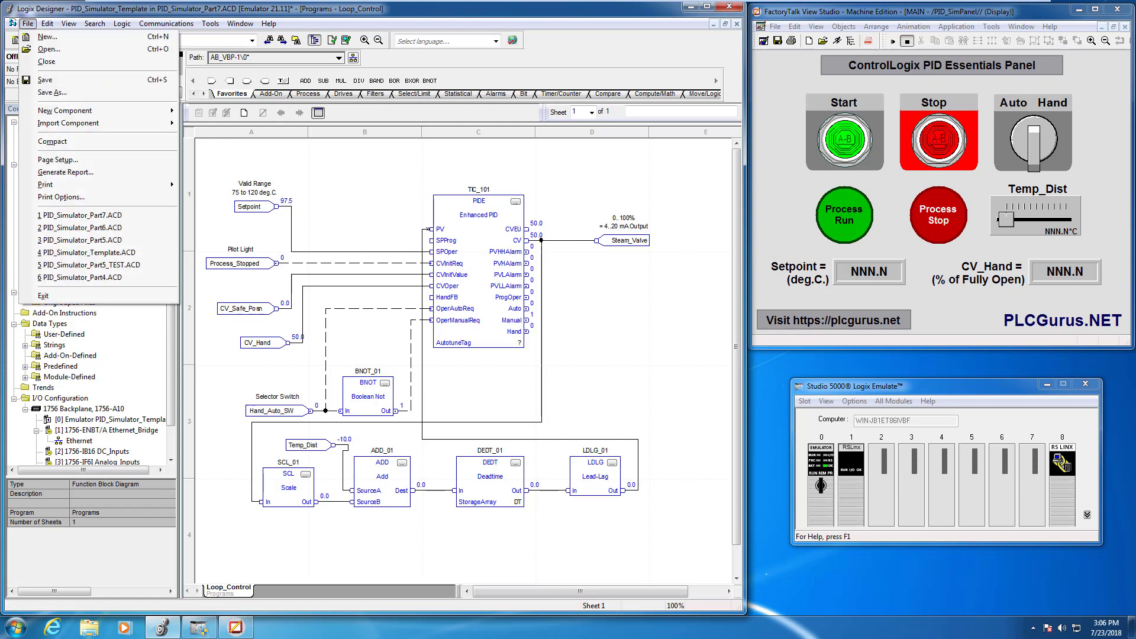
pyautogui.press('Escape')
pyautogui.press('Escape')
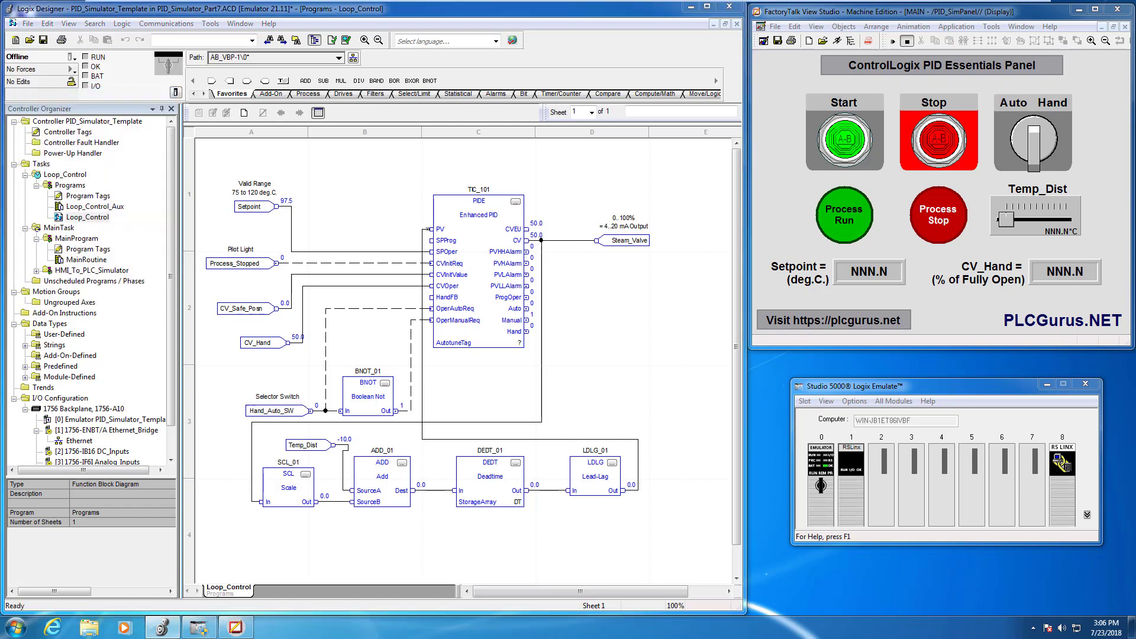
pyautogui.hotkey('alt', 'f')
pyautogui.press('a')
pyautogui.press('End')
pyautogui.press('BackSpace')
pyautogui.write('8')
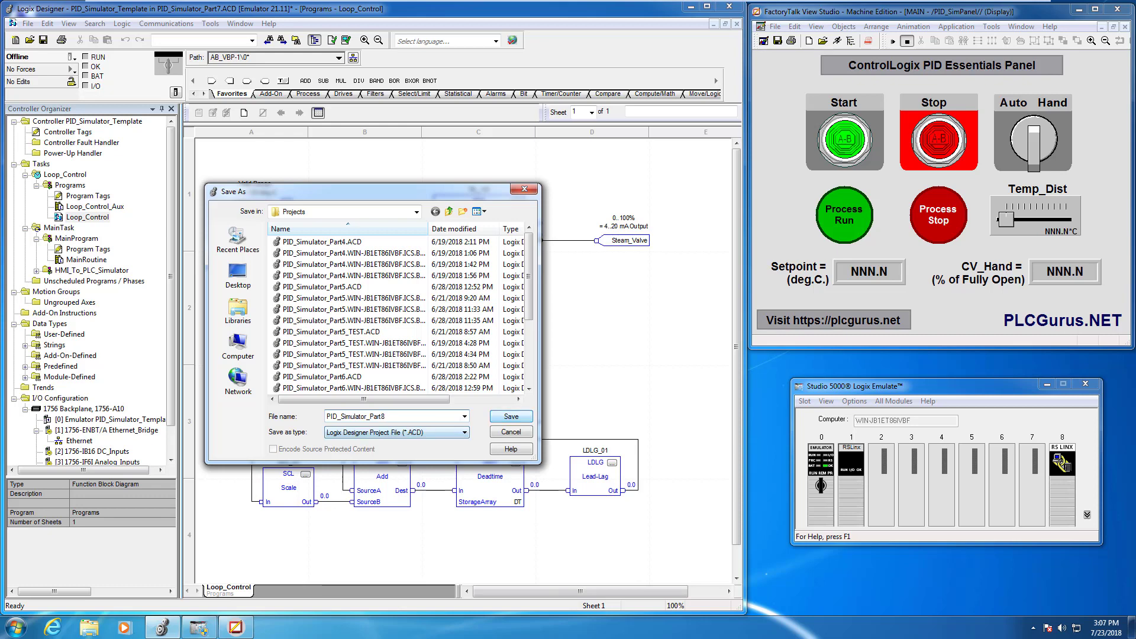
pyautogui.press('Return')
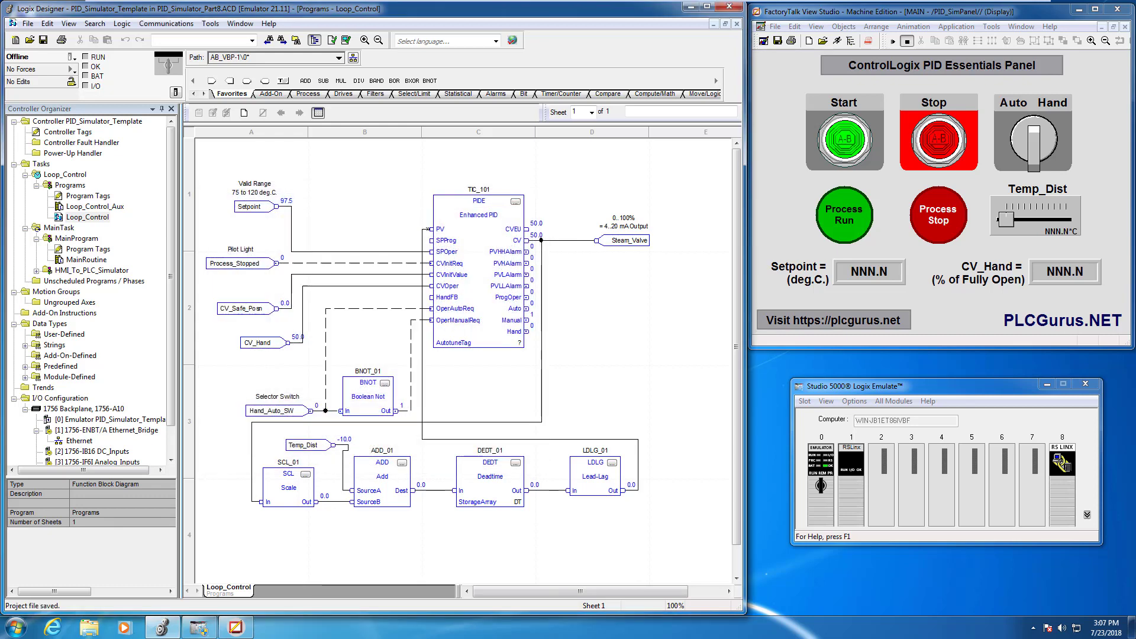